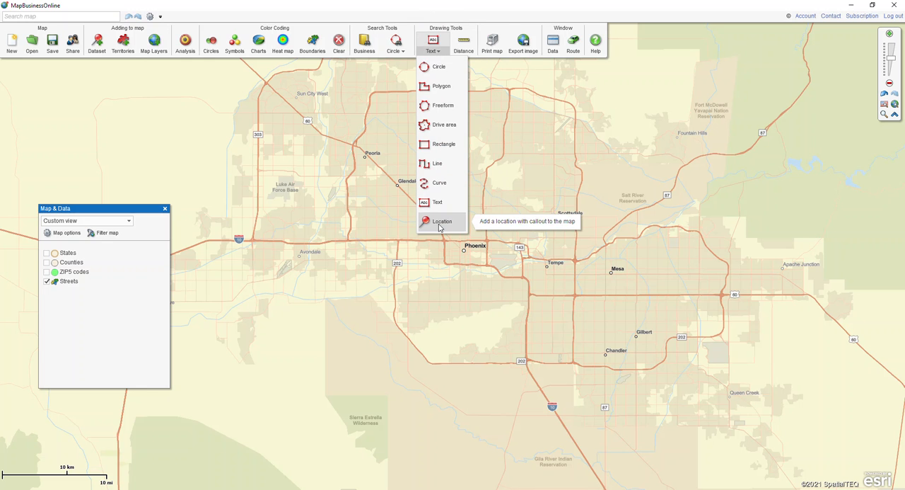
- Add a location pushpin at Mesa on the map and name it "Mesa Location"
click(441, 223)
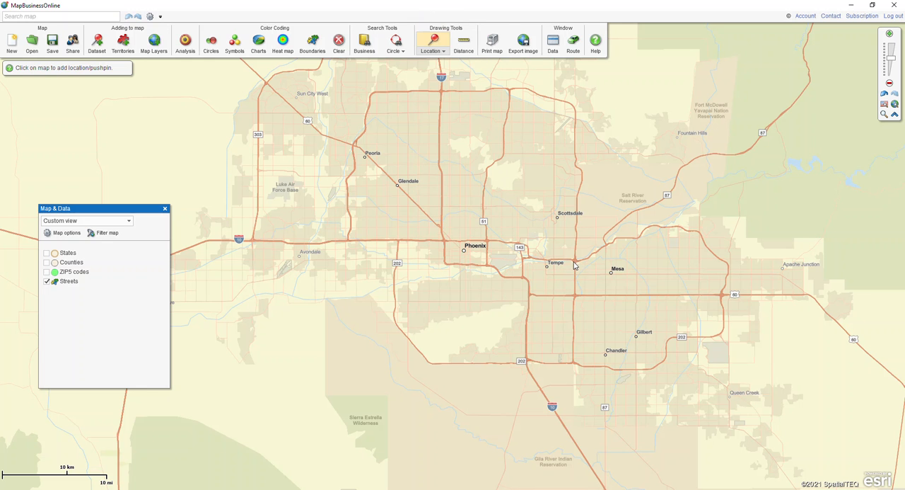
click(612, 274)
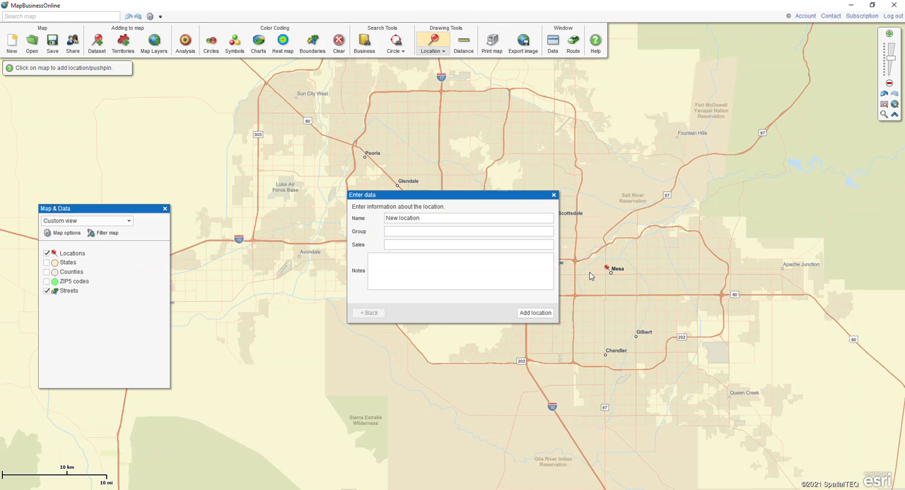
drag(450, 221, 367, 225)
text(Mesa Loc)
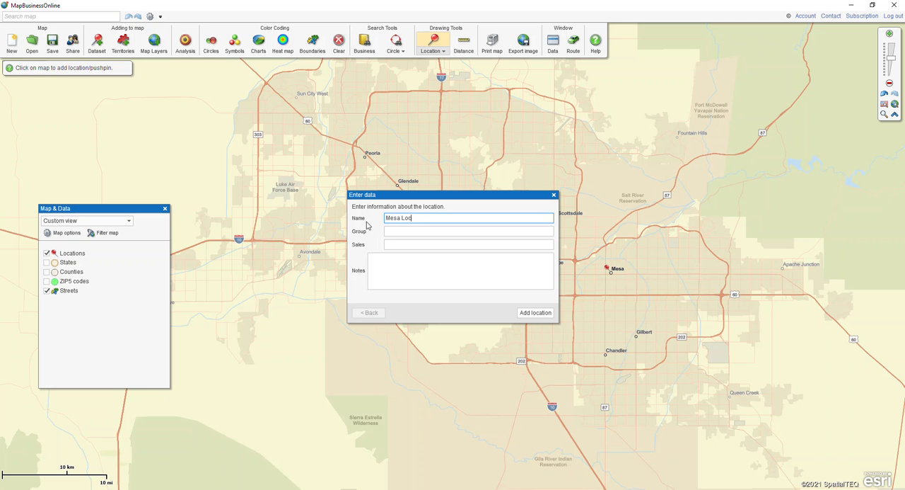
click(528, 313)
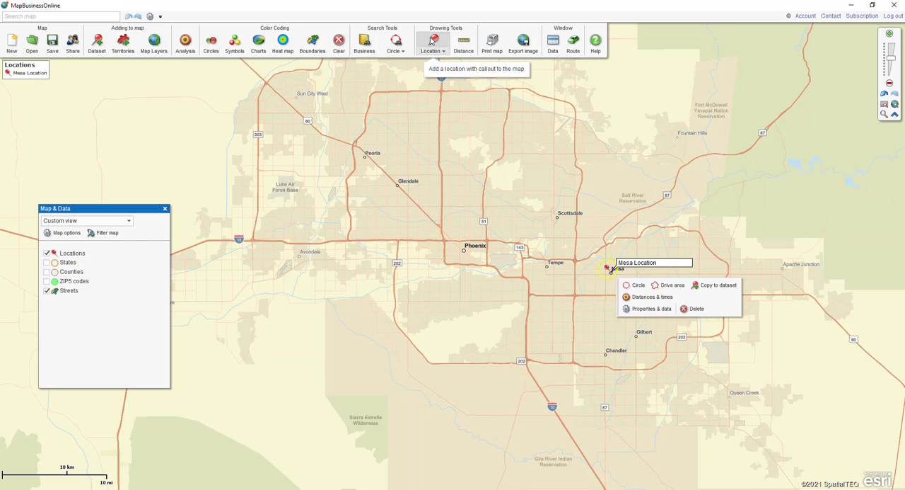
- Add a location pushpin at Phoenix on the map and name it "Phoenix Location"
click(433, 41)
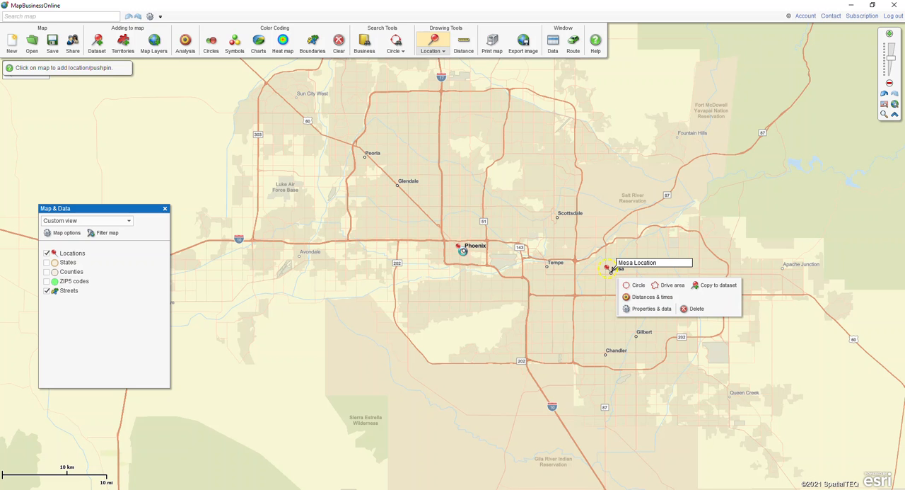
click(464, 256)
drag(426, 219, 382, 221)
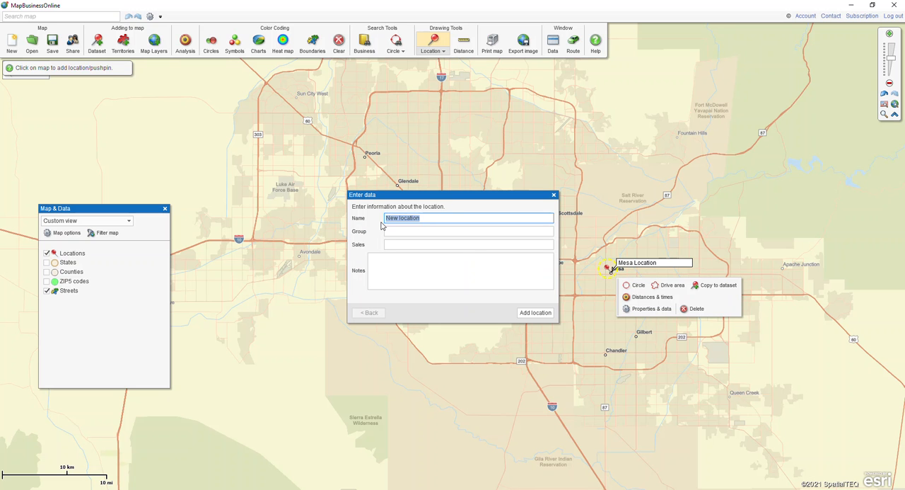
text(P)
click(537, 313)
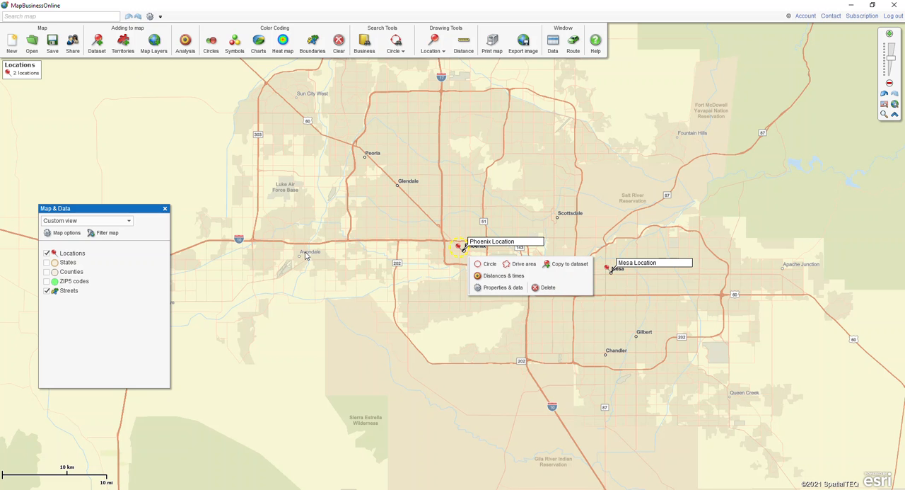
- Add a location pushpin at Sun City West and name it "Sun West City Location"
click(433, 41)
click(293, 96)
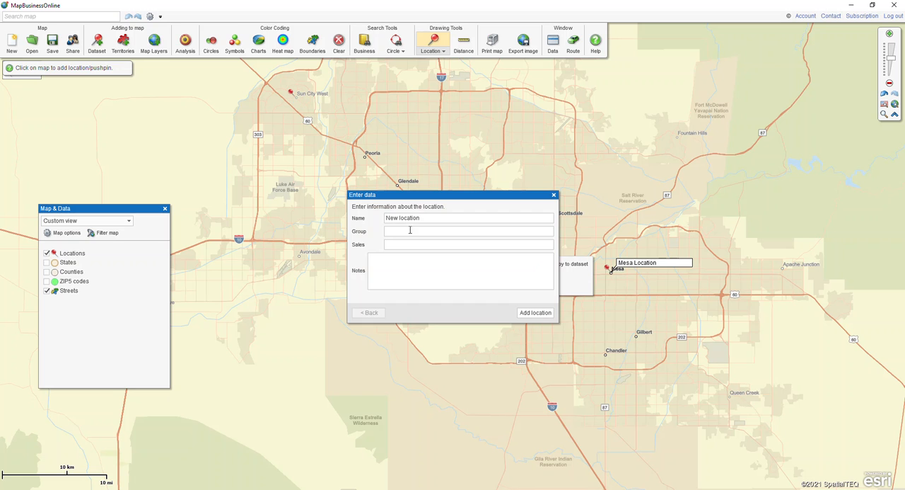
key(BackSpace)
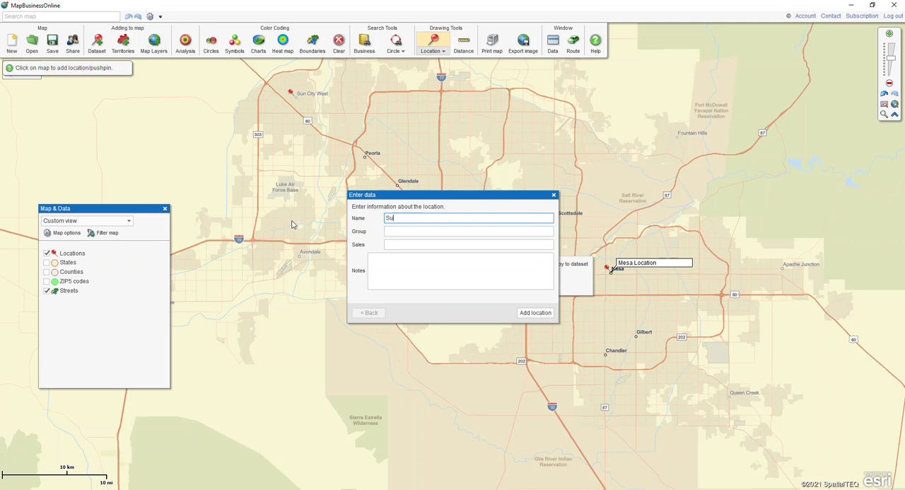
text(Sun West City Location)
click(523, 313)
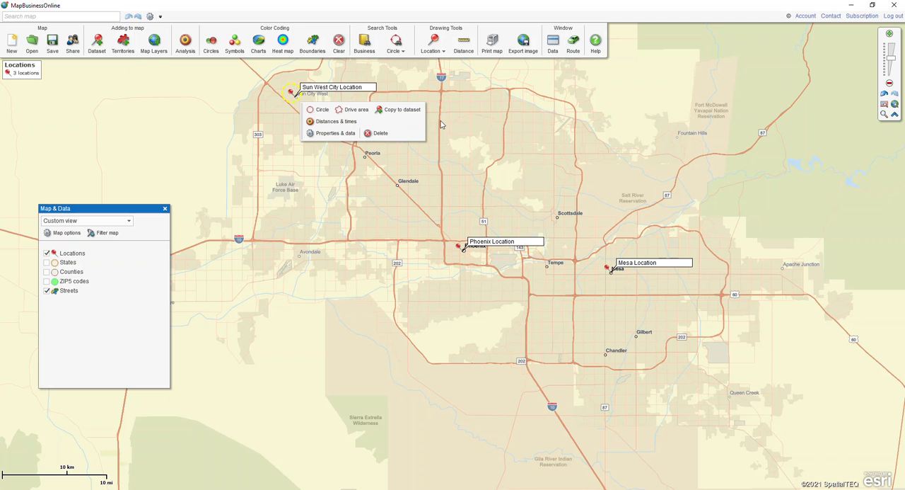
- Add a circle with a 25 mi radius around the Mesa Location pushpin
click(612, 274)
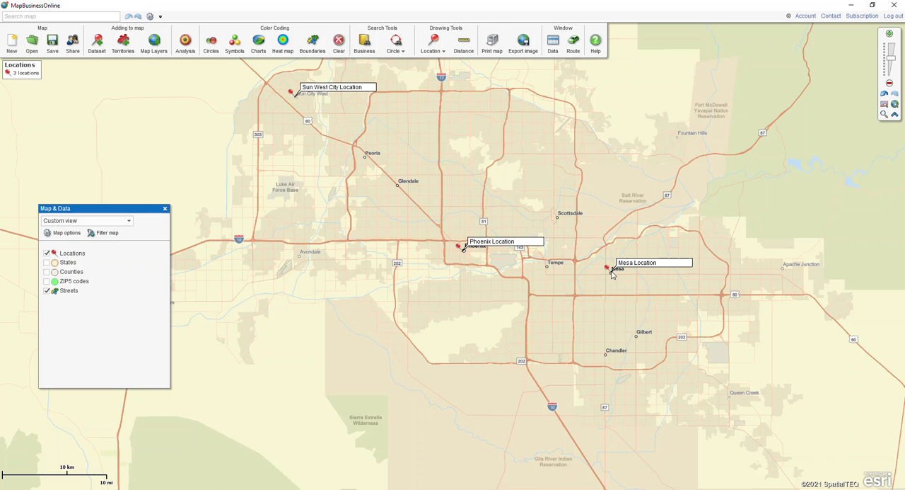
click(608, 269)
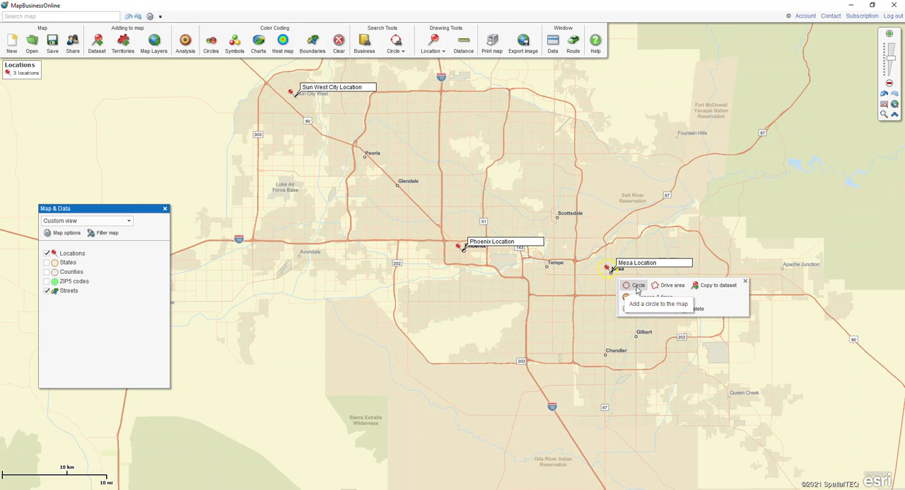
click(631, 286)
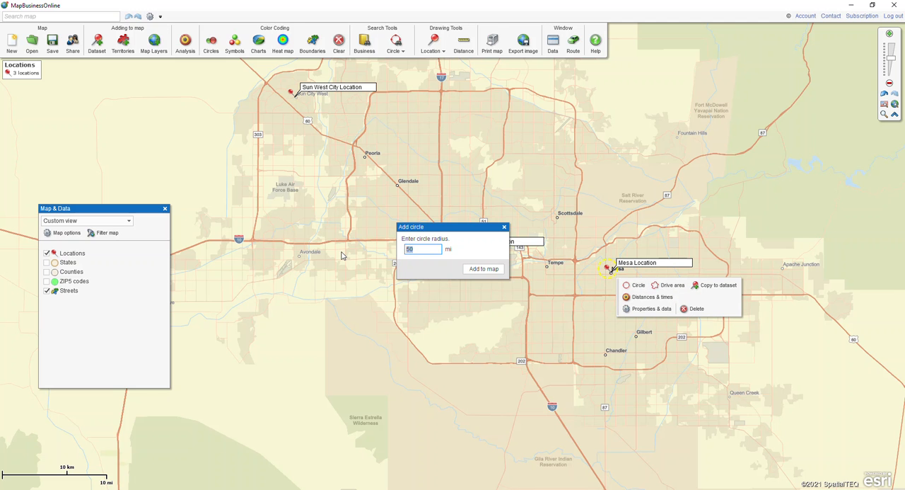
text(25)
click(483, 269)
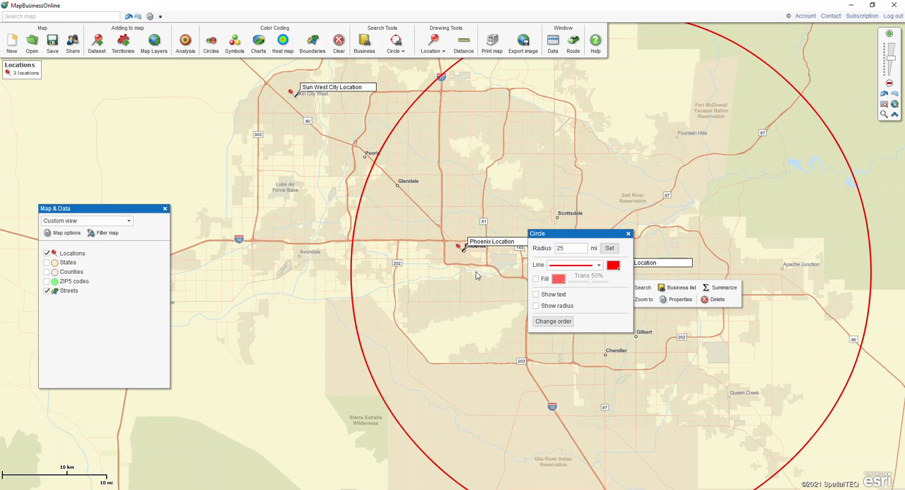
click(629, 234)
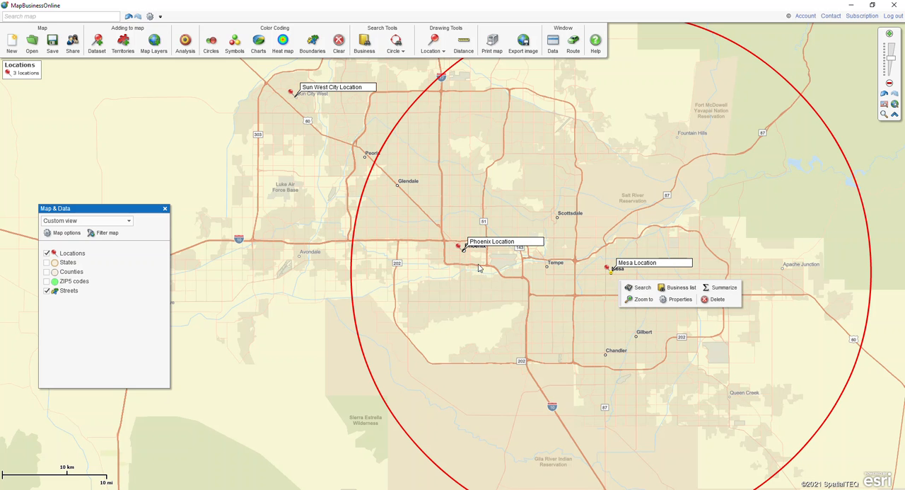
- Add a circle with a 25 mi radius around the Phoenix Location pushpin and colour its line blue
click(460, 248)
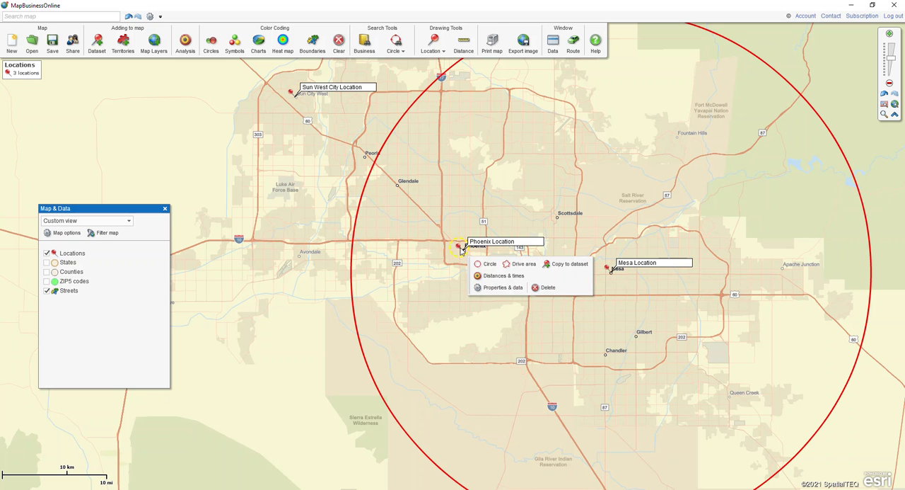
click(484, 266)
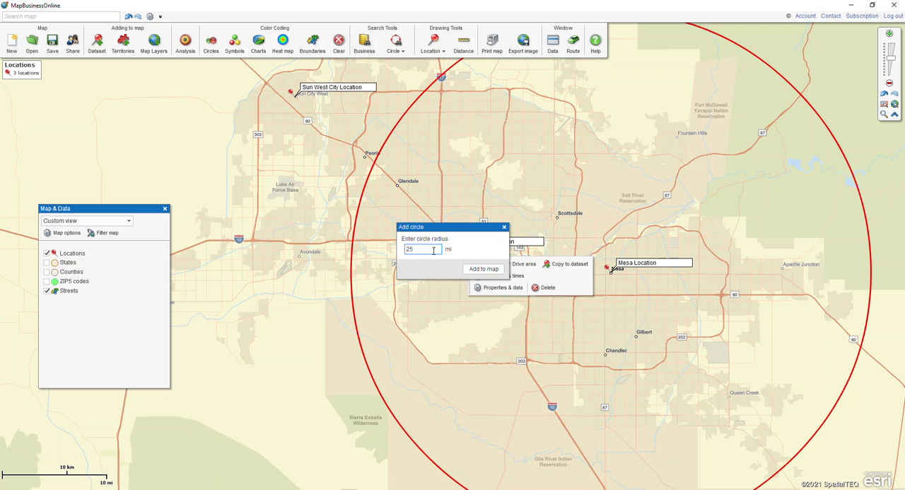
click(468, 269)
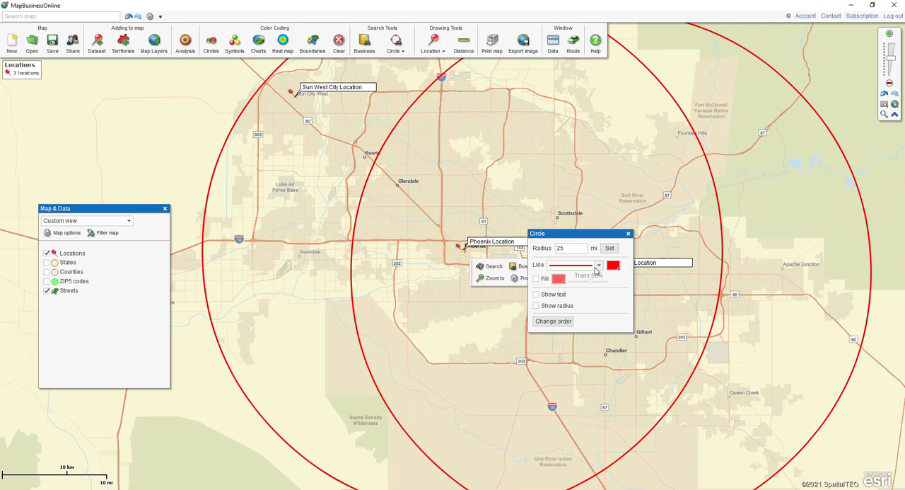
click(614, 265)
click(619, 298)
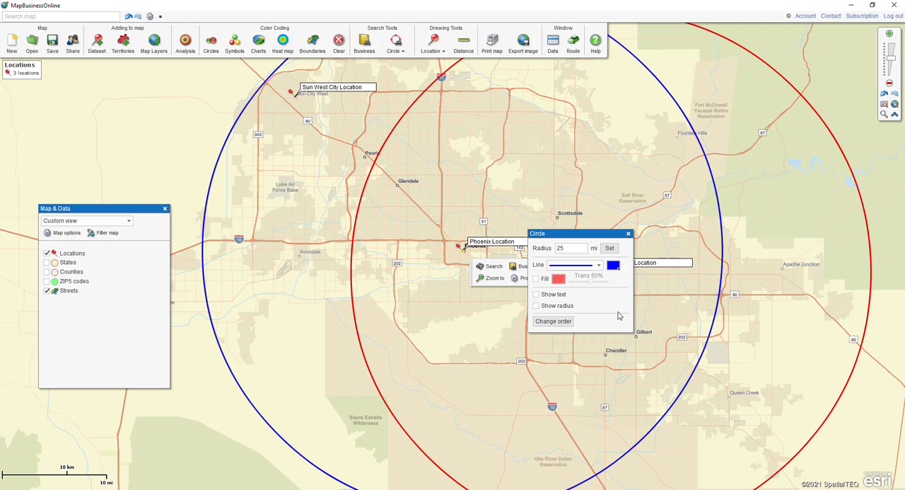
click(629, 233)
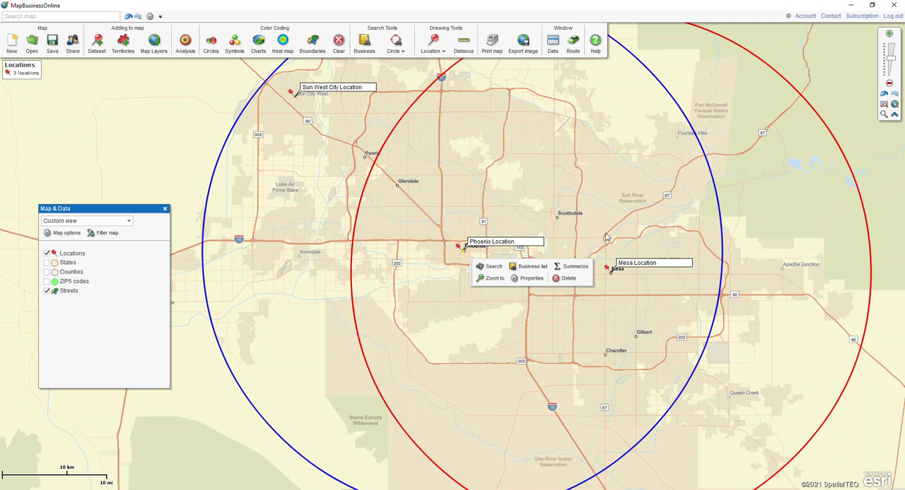
- Add a circle with a 25 mi radius around the Sun West City Location pushpin and colour its line black
click(291, 93)
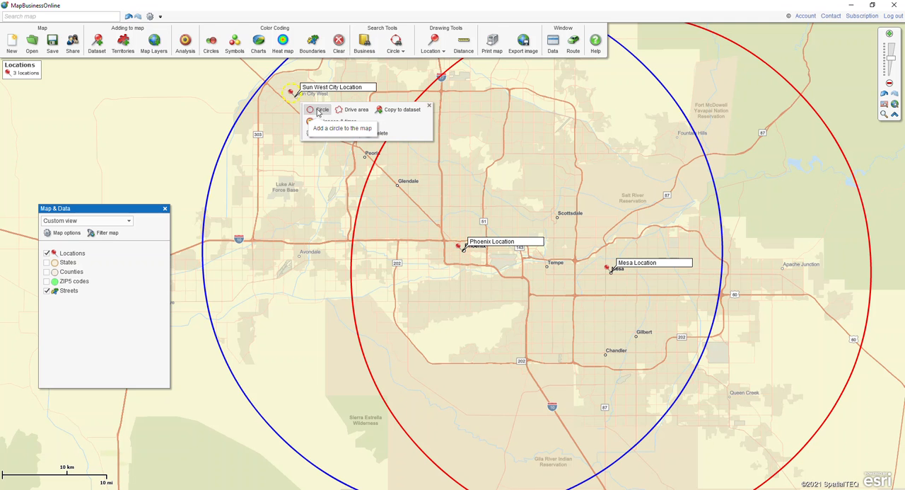
click(320, 110)
click(480, 269)
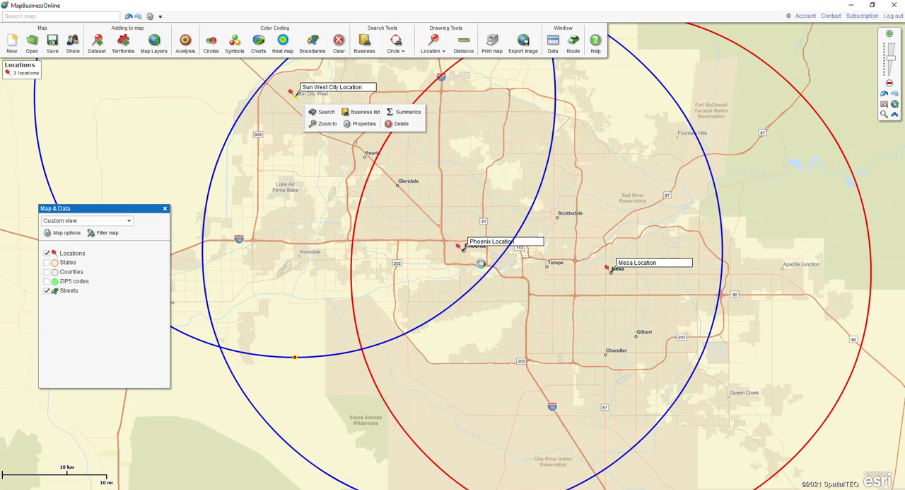
click(613, 265)
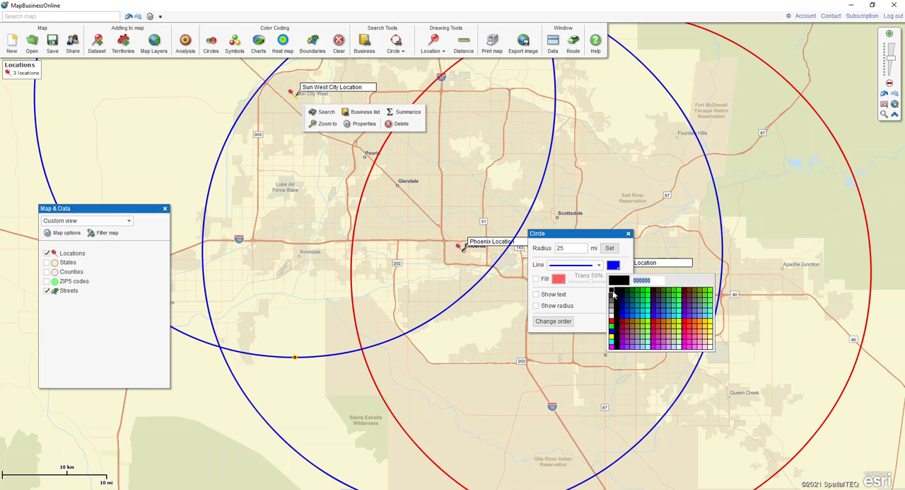
click(612, 292)
click(612, 291)
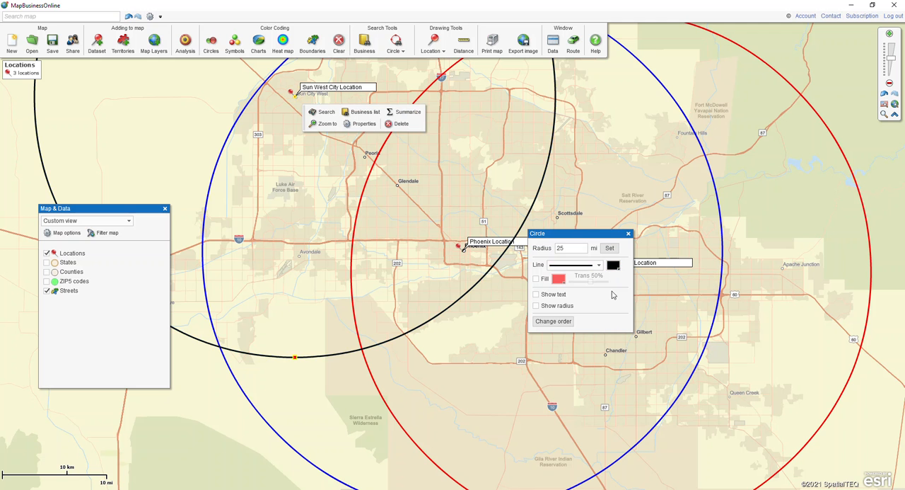
click(629, 233)
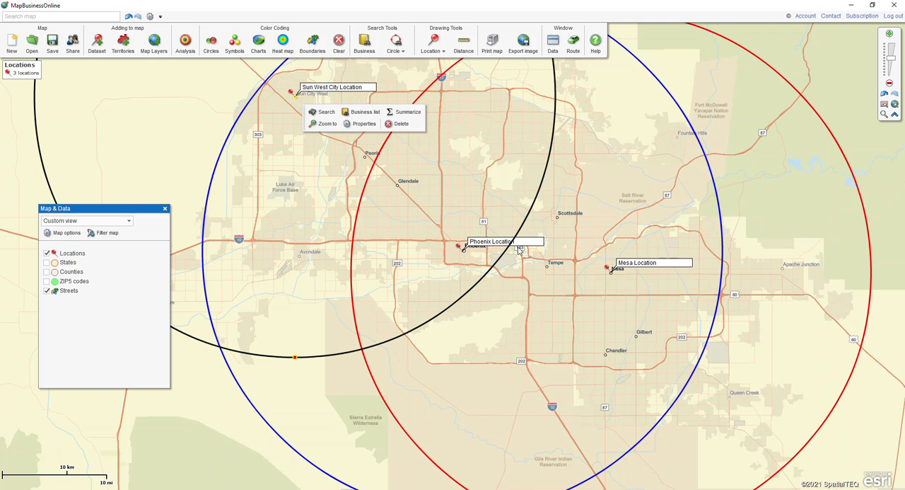
- Show the ZIP5 codes layer on the map and set its fill transparency to 90%
scroll(520, 249, down, 1)
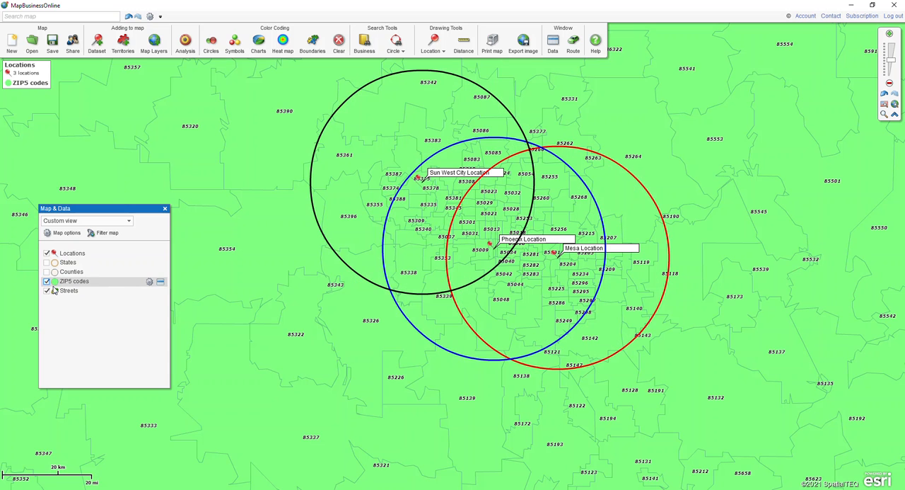
click(150, 282)
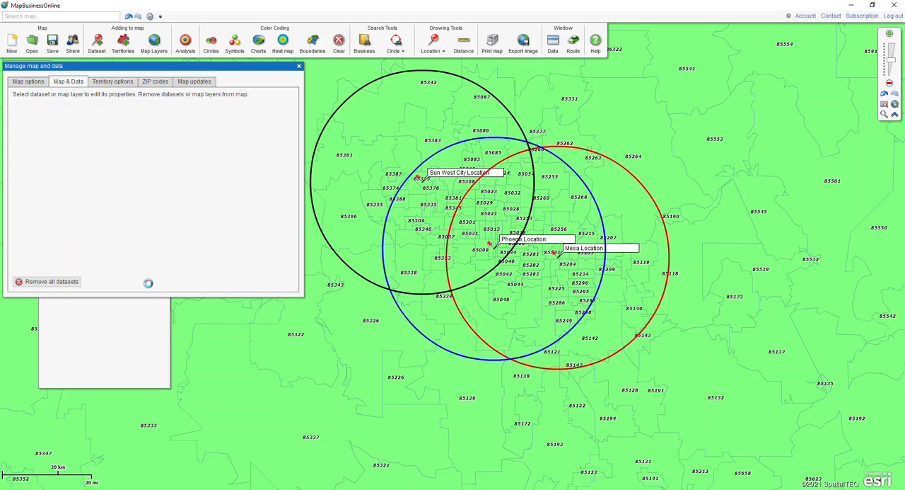
drag(141, 136, 183, 140)
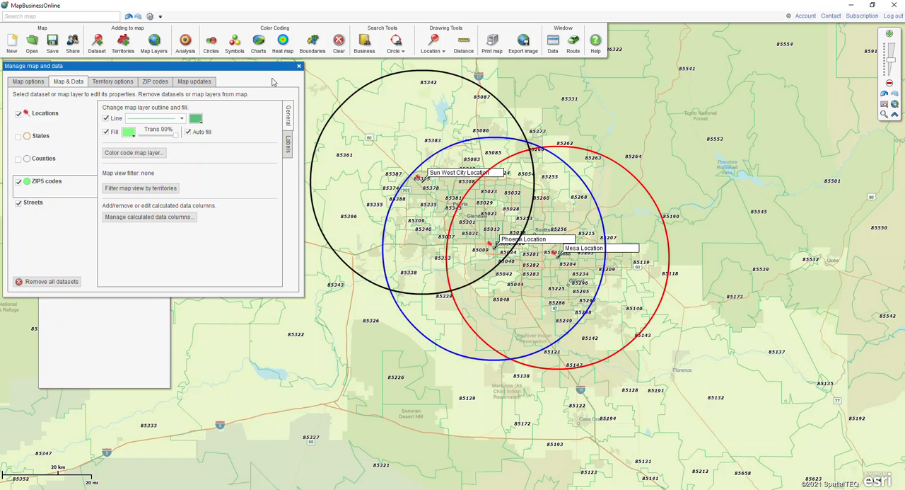
click(298, 66)
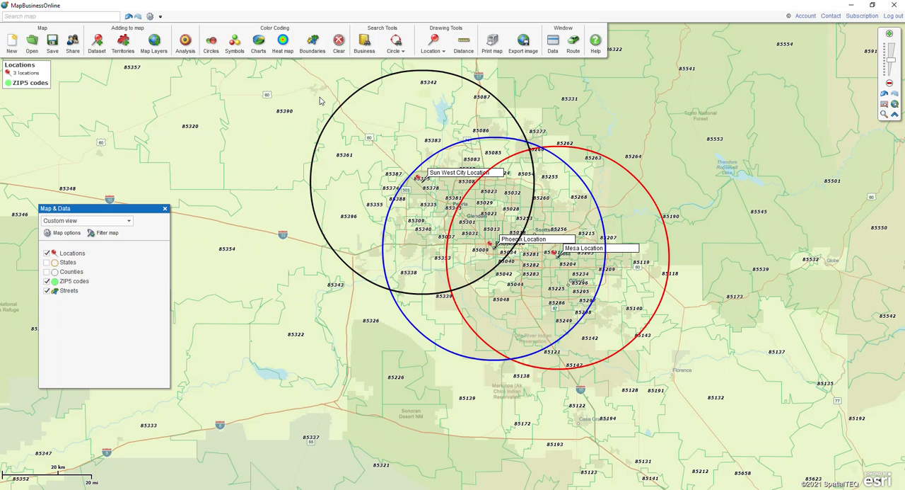
- Search the ZIP5 codes within the red Mesa circle and create a new territory from them named "Mesa Ter"
click(669, 237)
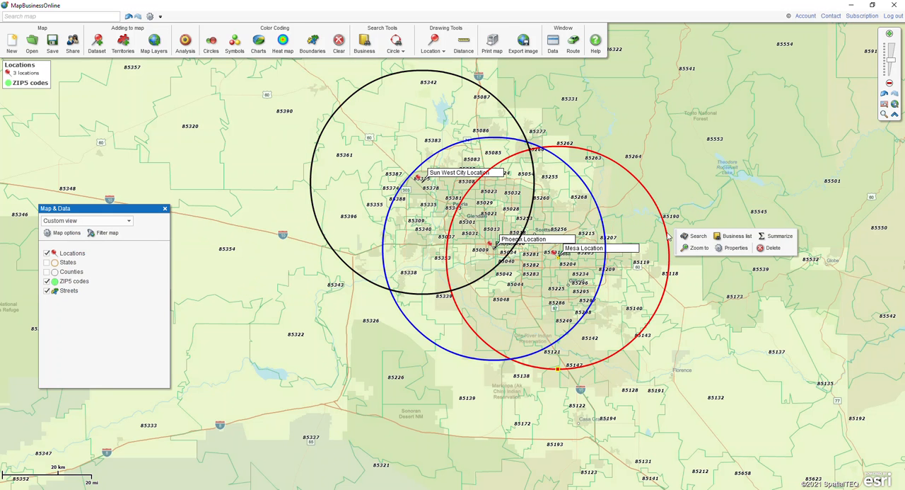
click(696, 236)
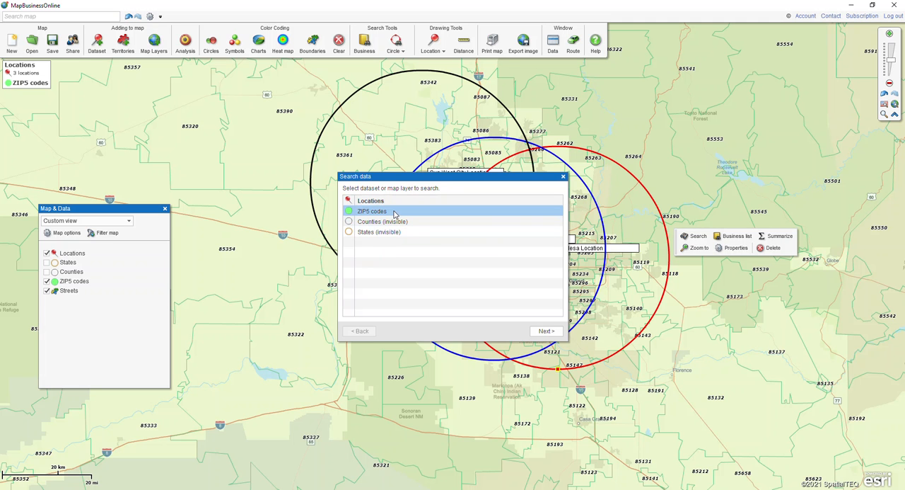
click(548, 331)
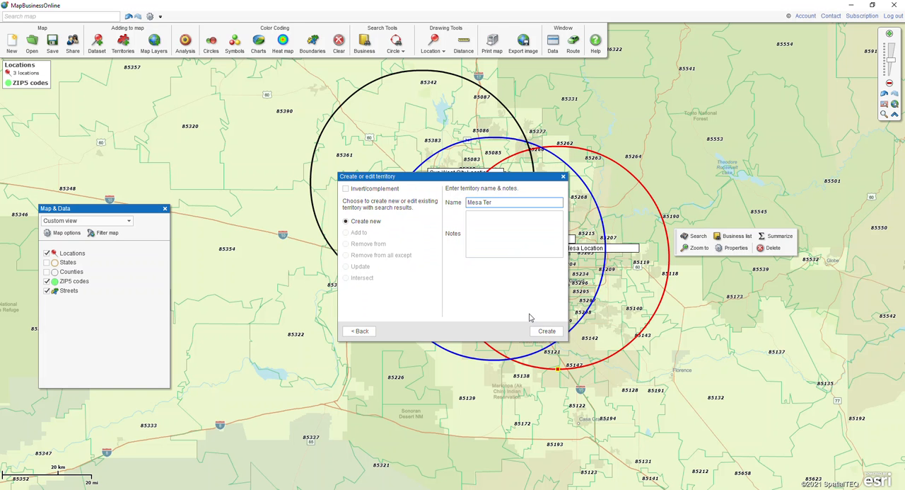
click(547, 332)
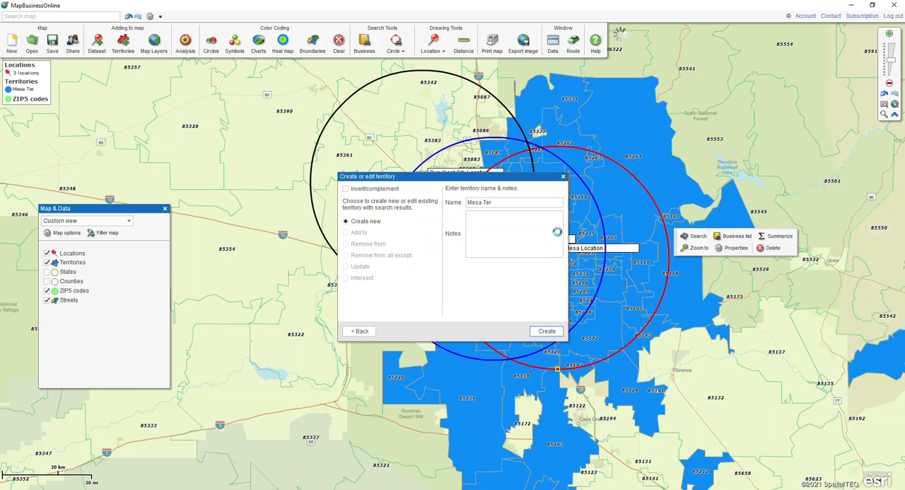
click(867, 293)
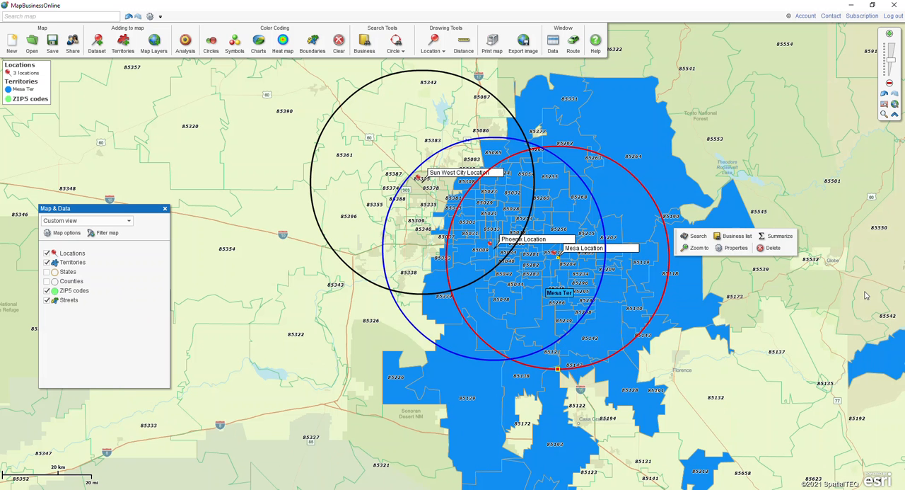
drag(671, 303, 717, 326)
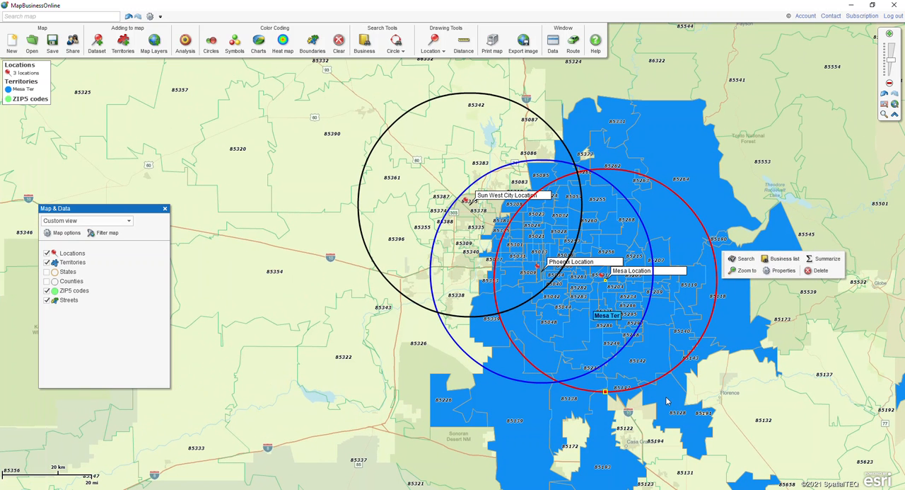
- Remove ZIP code 85193, below the red Mesa circle, from the Mesa Ter territory and close the data view
click(598, 403)
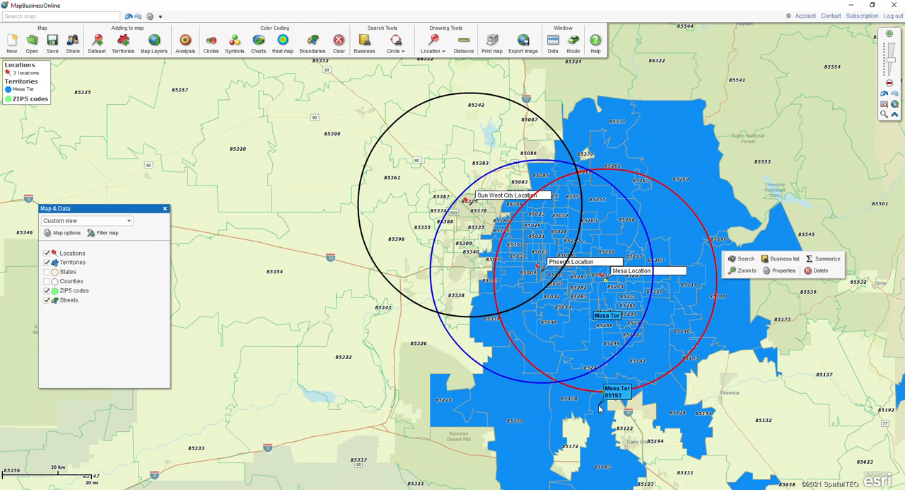
click(600, 408)
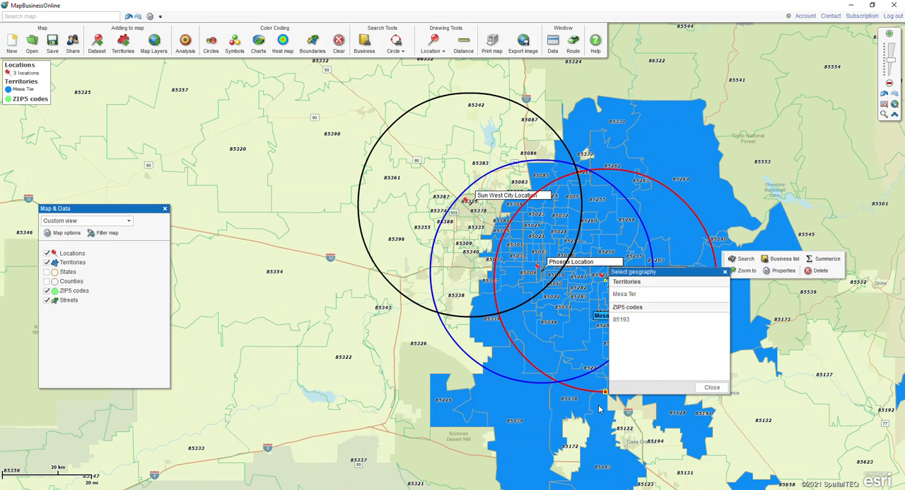
click(622, 320)
click(711, 387)
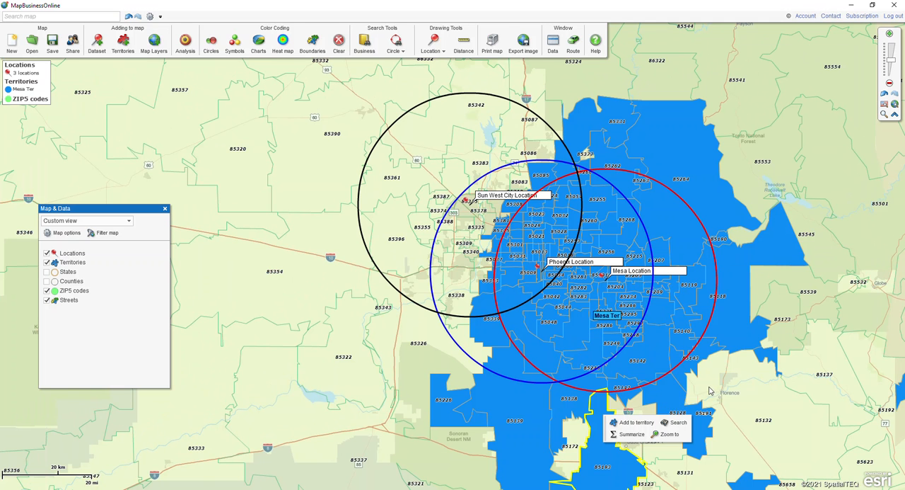
click(637, 422)
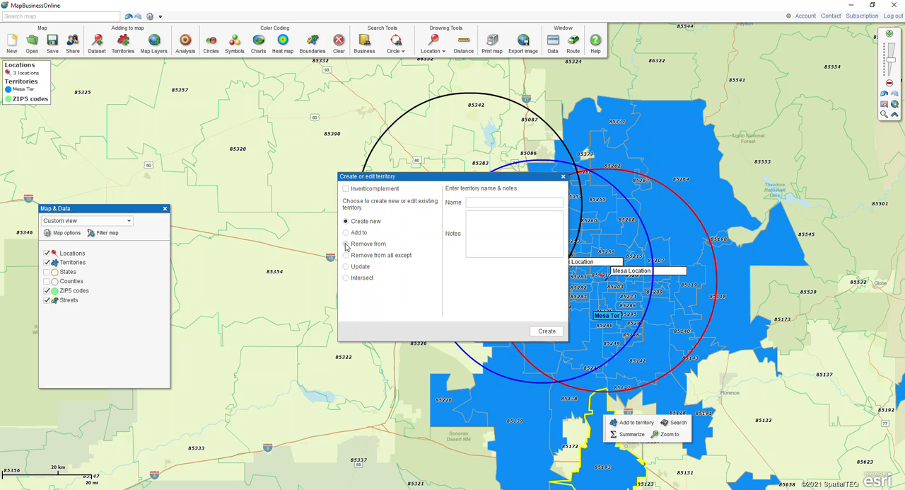
click(346, 244)
click(536, 328)
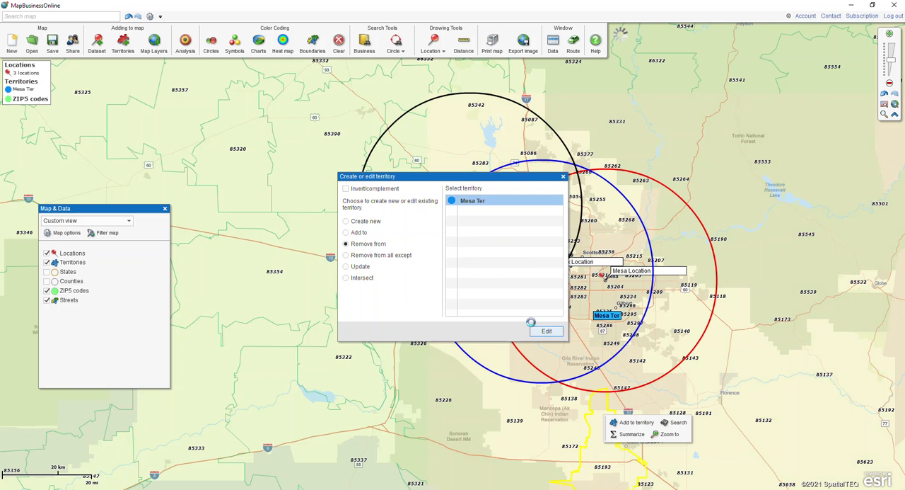
click(863, 292)
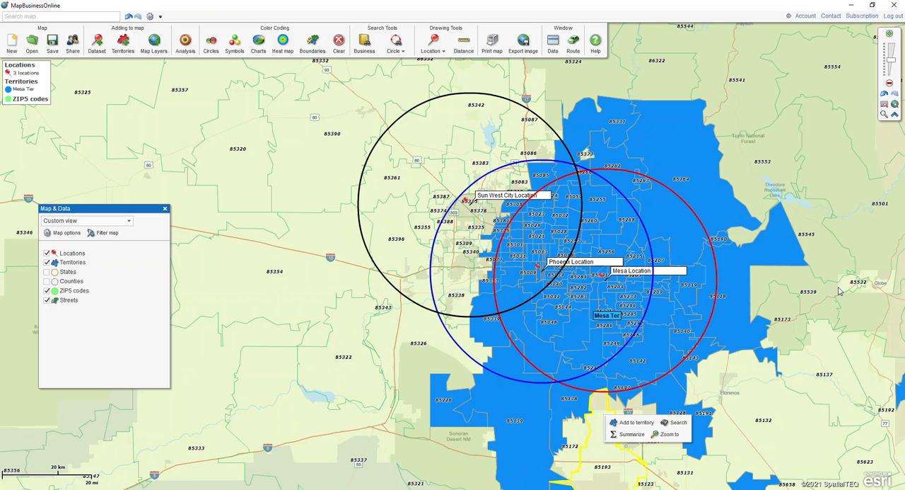
- Search the ZIP5 codes within the black Sun West City circle and create a new territory from them named "Sun West City Ter"
click(380, 276)
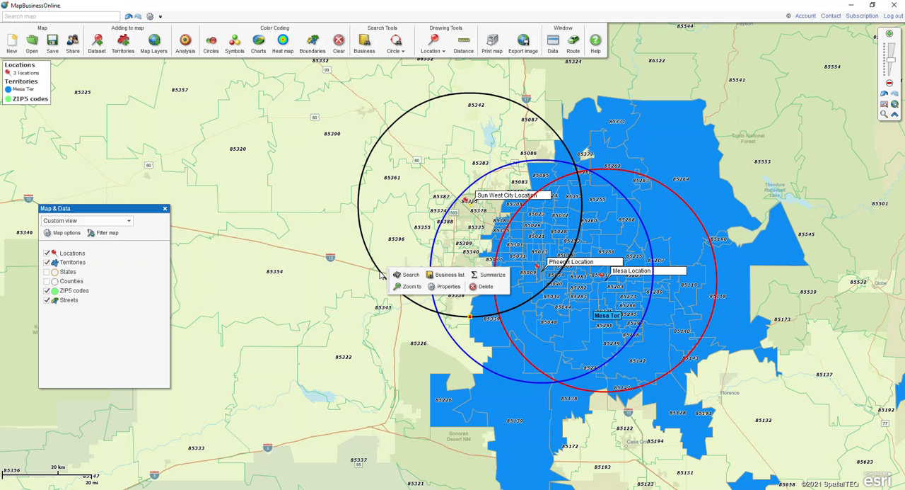
click(395, 276)
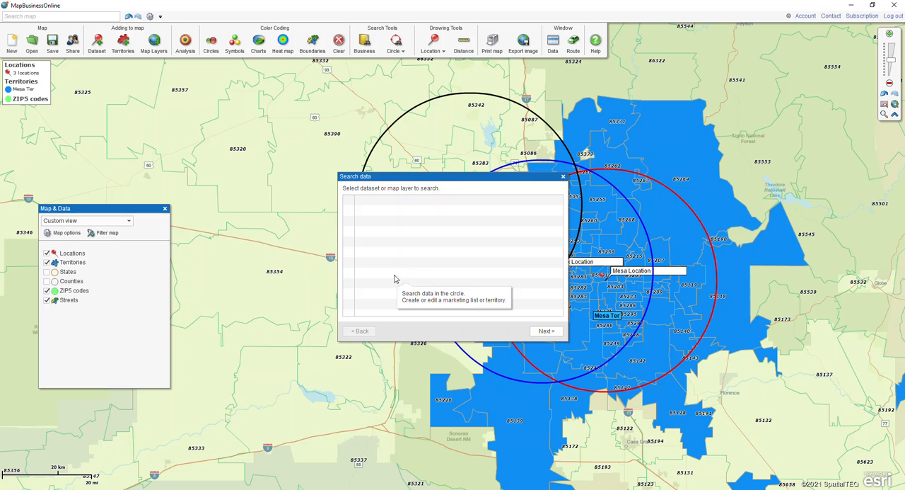
click(545, 331)
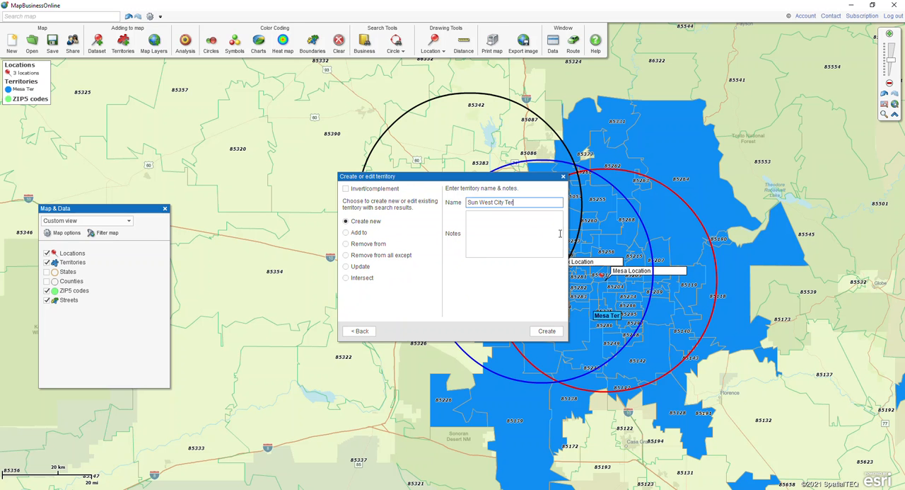
click(548, 330)
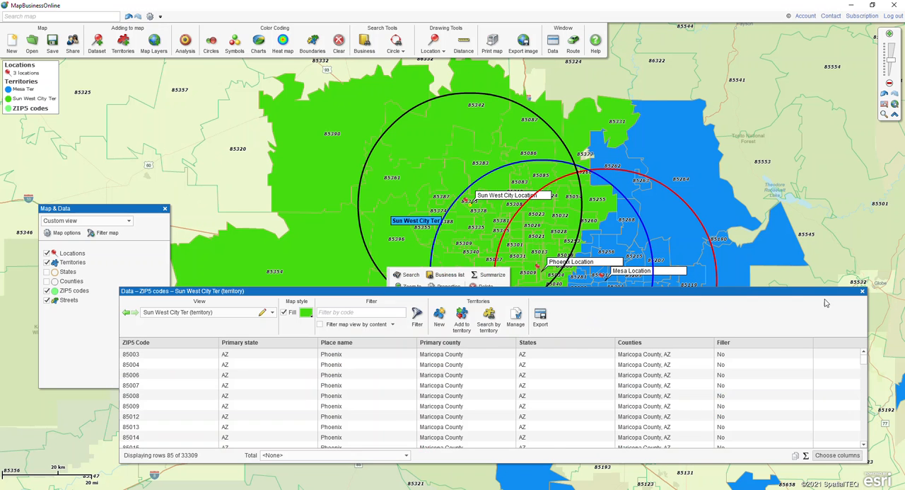
click(862, 291)
- Search the ZIP5 codes within the blue Phoenix circle and create a new territory from them named "Phoenix Ter"
click(459, 349)
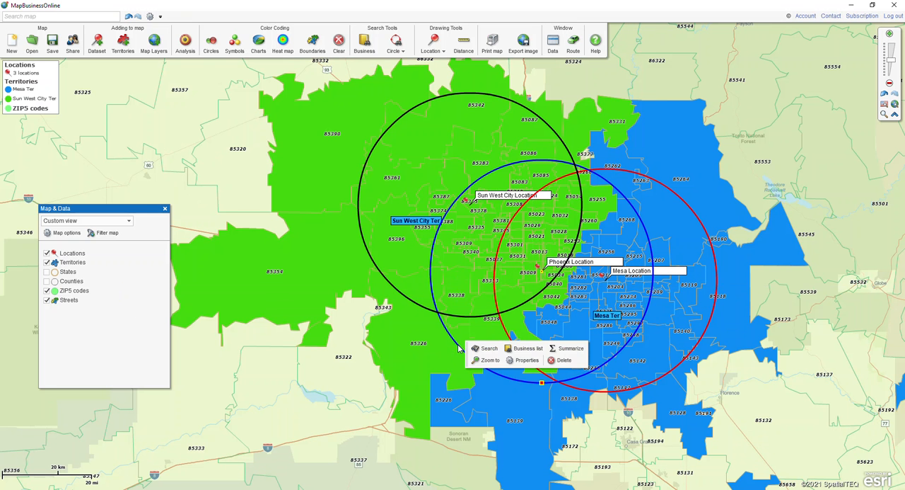
click(474, 348)
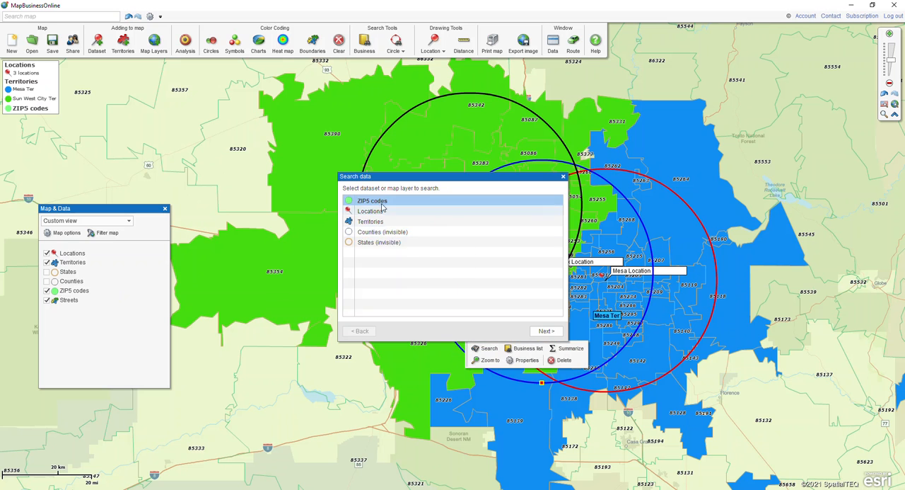
click(545, 330)
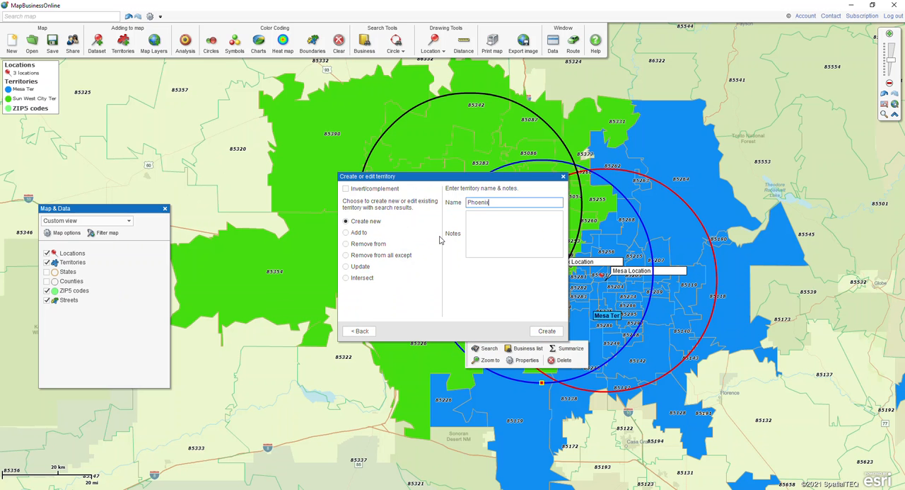
click(556, 330)
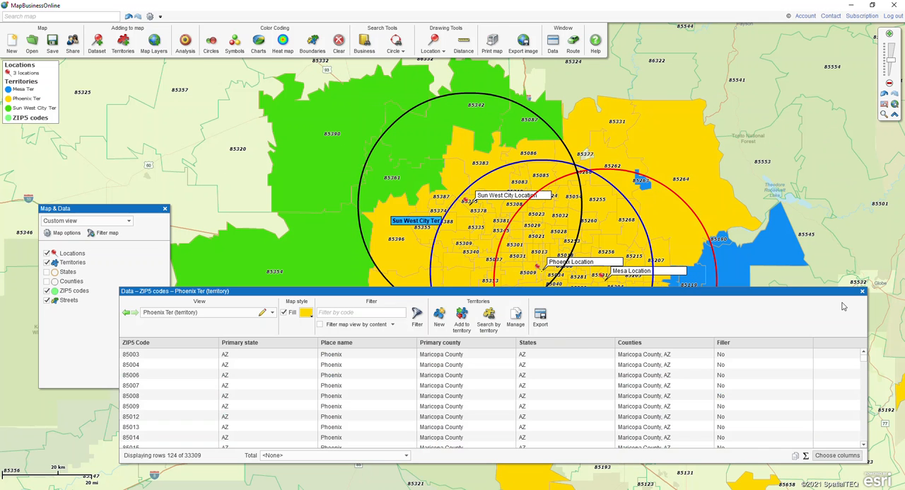
click(862, 291)
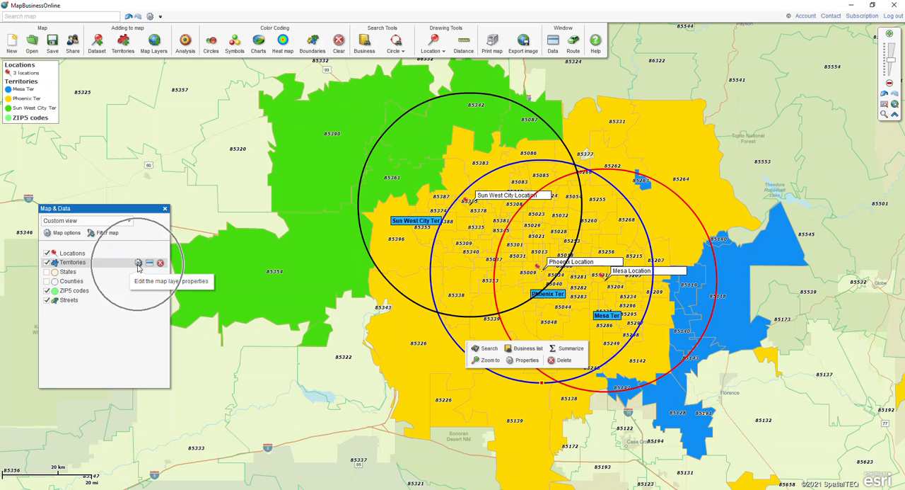
- Turn on highlighting of territory intersections on the map in the Territories layer properties
click(139, 263)
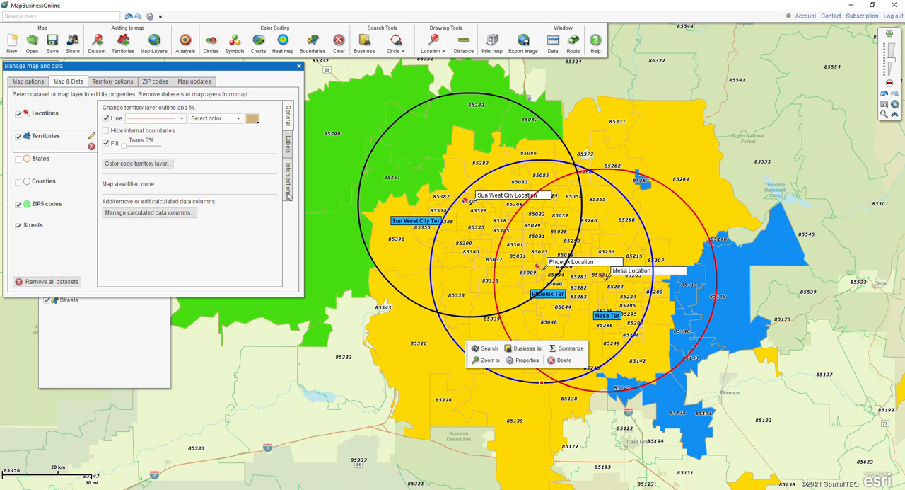
click(288, 193)
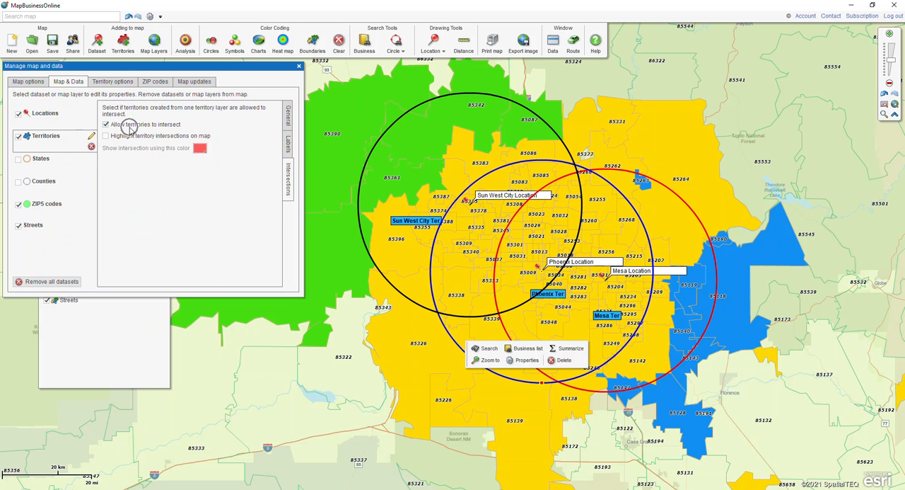
click(105, 136)
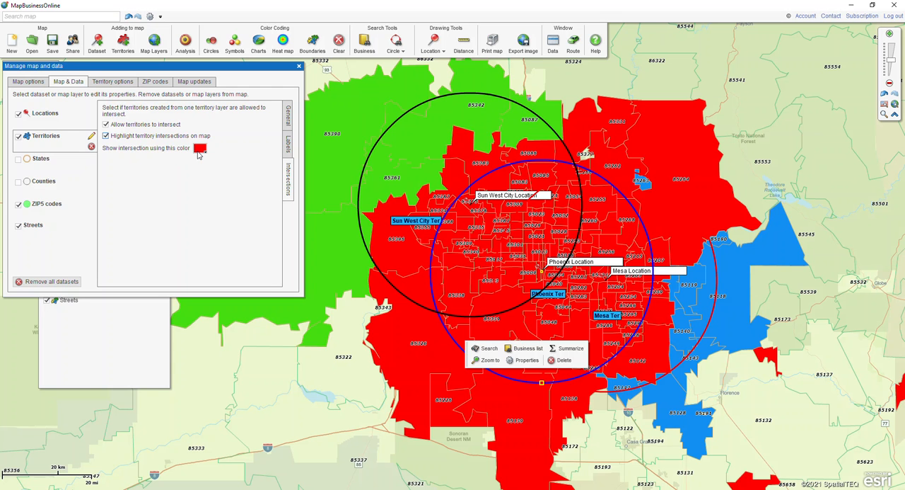
click(106, 136)
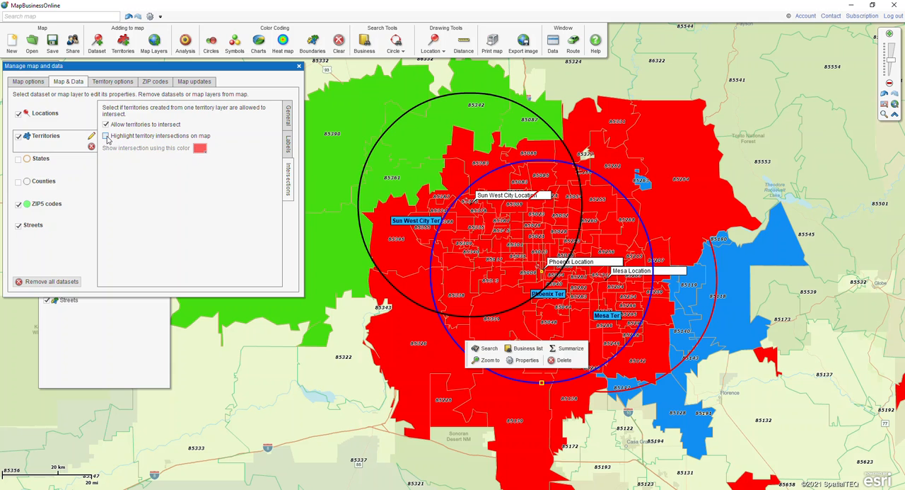
click(106, 136)
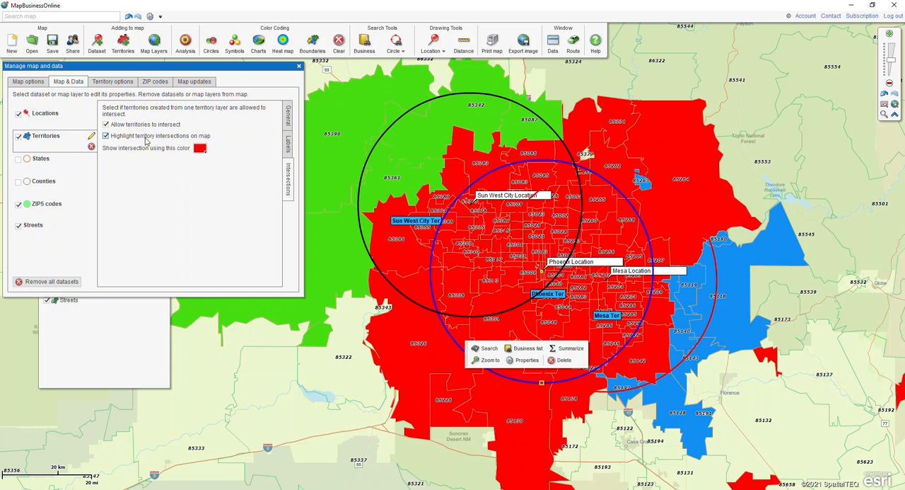
click(299, 68)
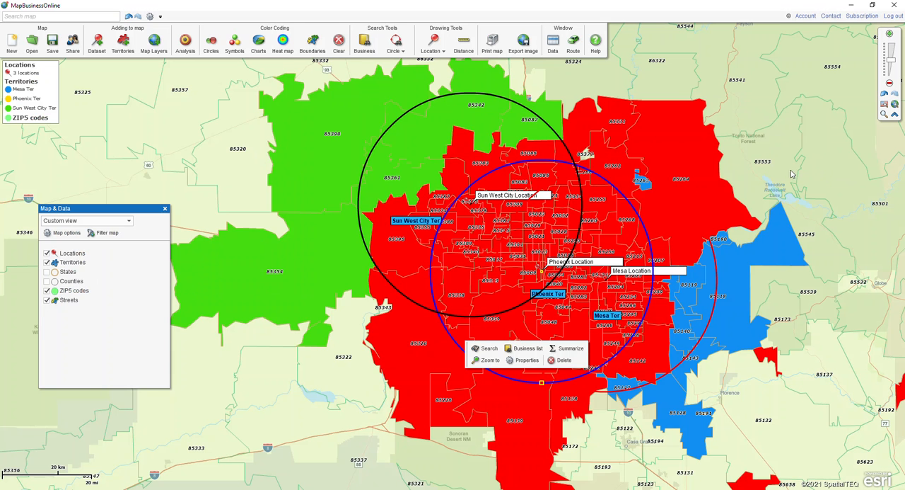
- Show the Territories data in the data view and filter it by the name "Sun West City Ter"
click(555, 52)
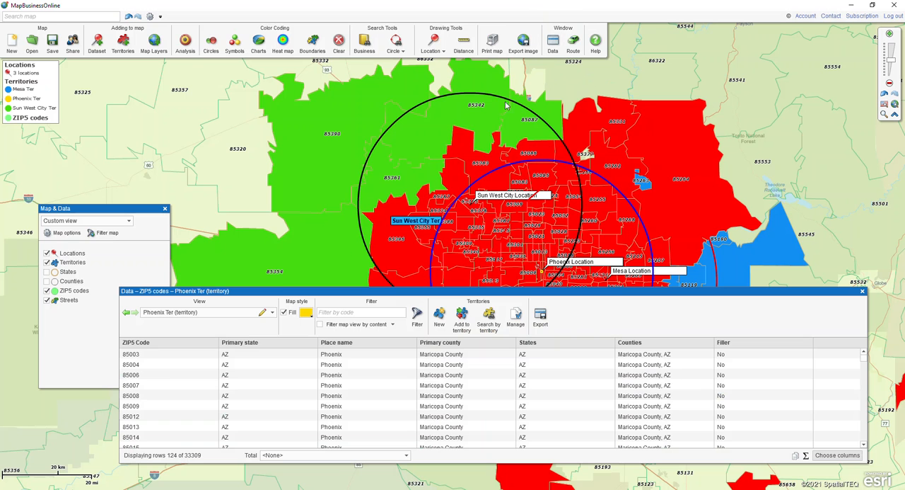
click(216, 316)
click(193, 332)
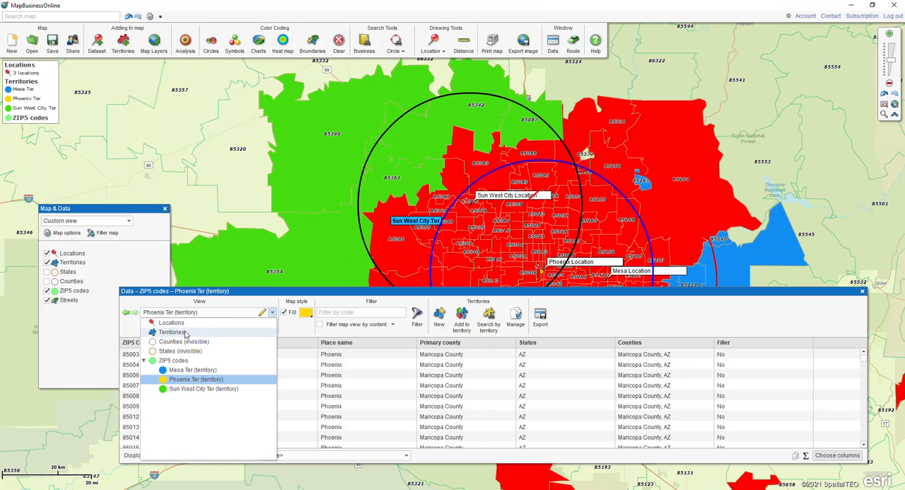
click(335, 311)
text(Sun West City Ter)
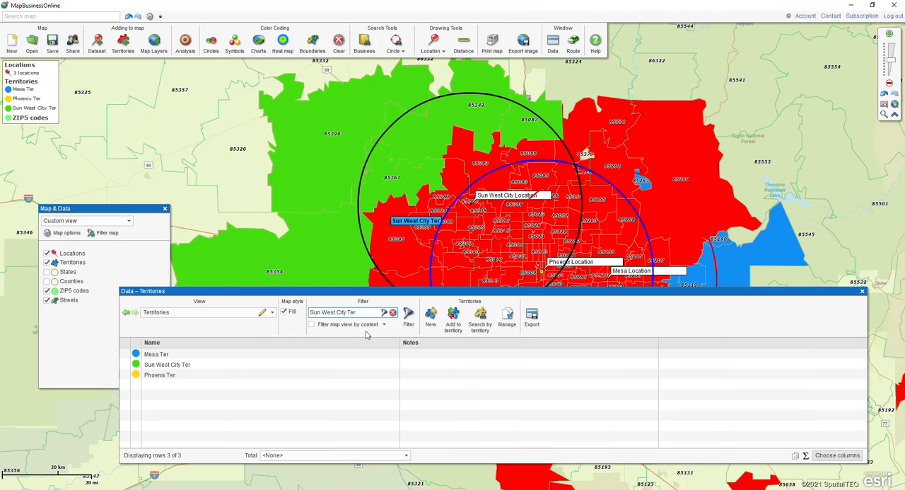
key(Return)
click(206, 361)
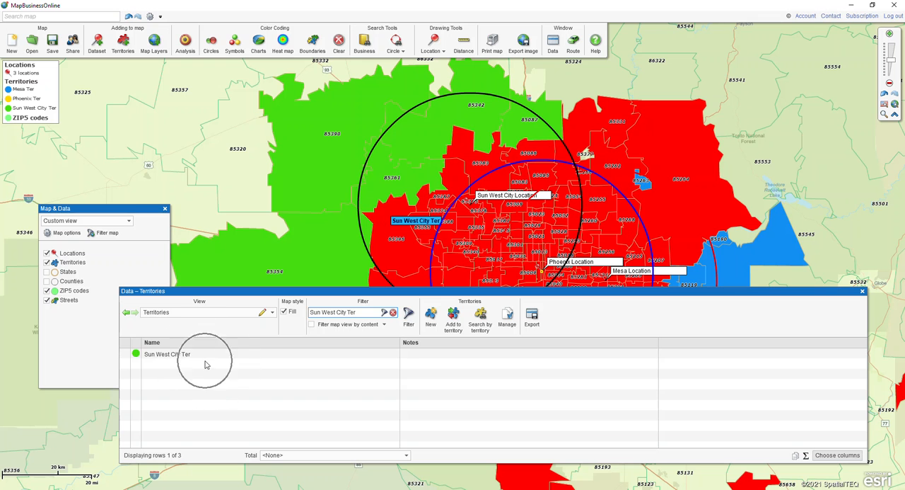
- Filter the map view by the filtered territory data, then clear the name filter and close the data view
click(311, 324)
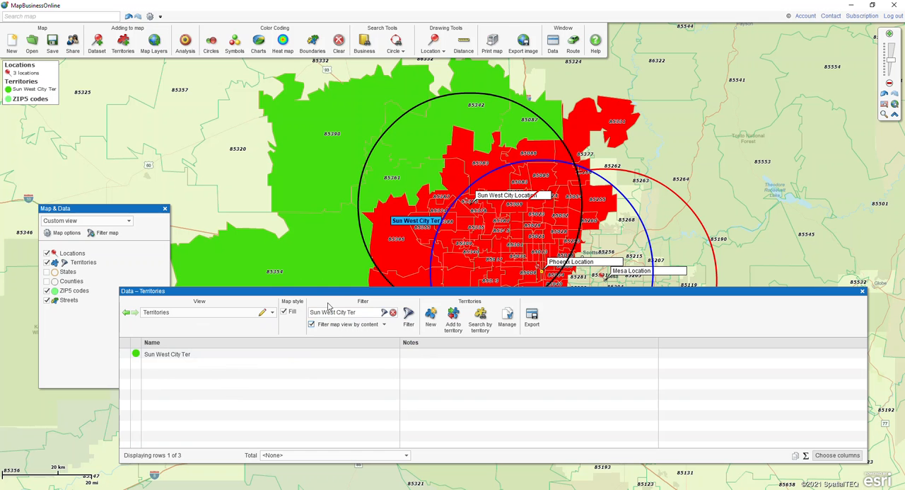
mouse_move(330, 291)
mouse_down()
mouse_move(329, 366)
mouse_move(333, 302)
mouse_up()
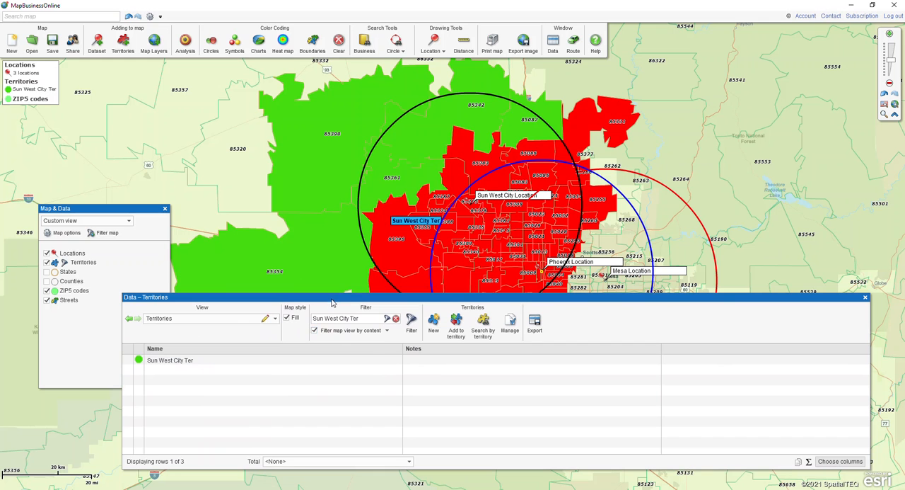
click(395, 319)
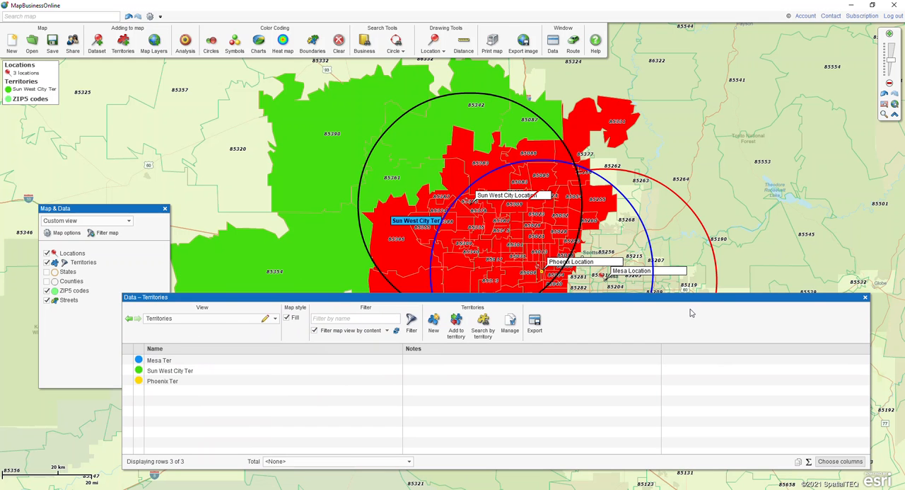
click(865, 297)
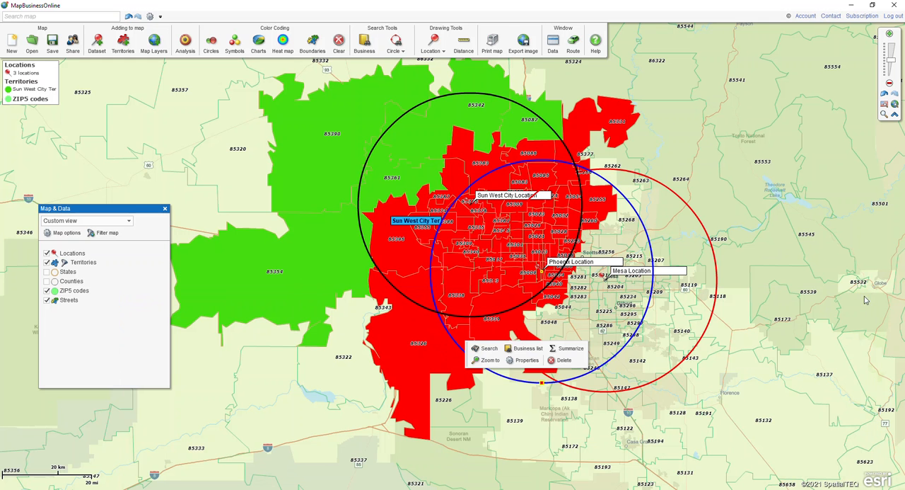